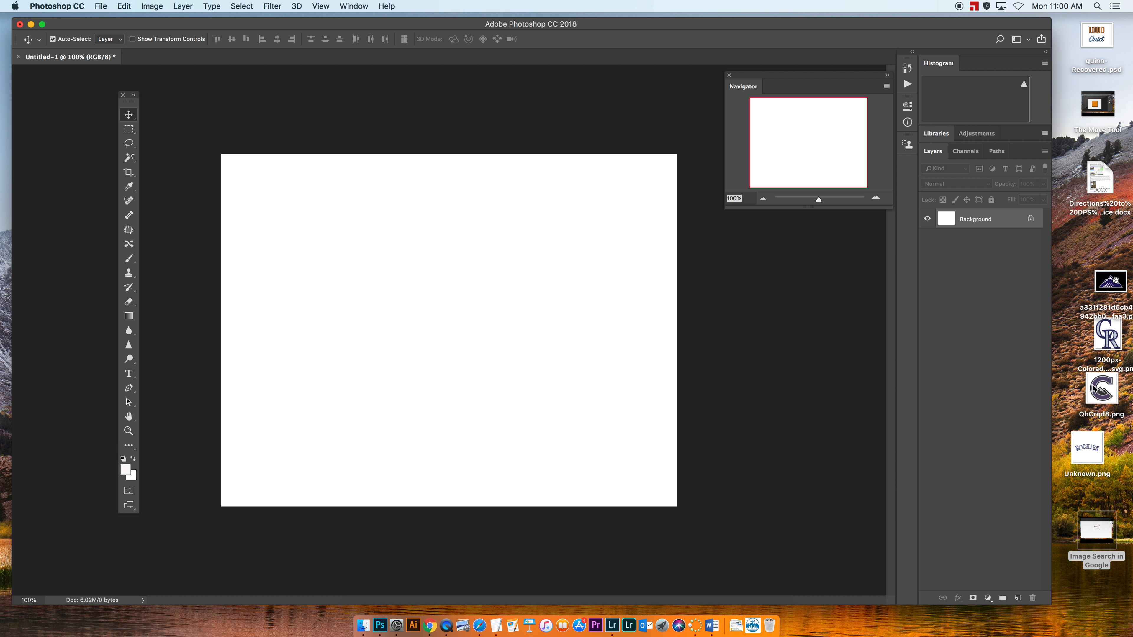
Place QbCrqd8.png on the blank canvas at its default size and rasterize its layer.
{"action": "left_click_drag", "start_coordinate": [1100, 391], "coordinate": [367, 314]}
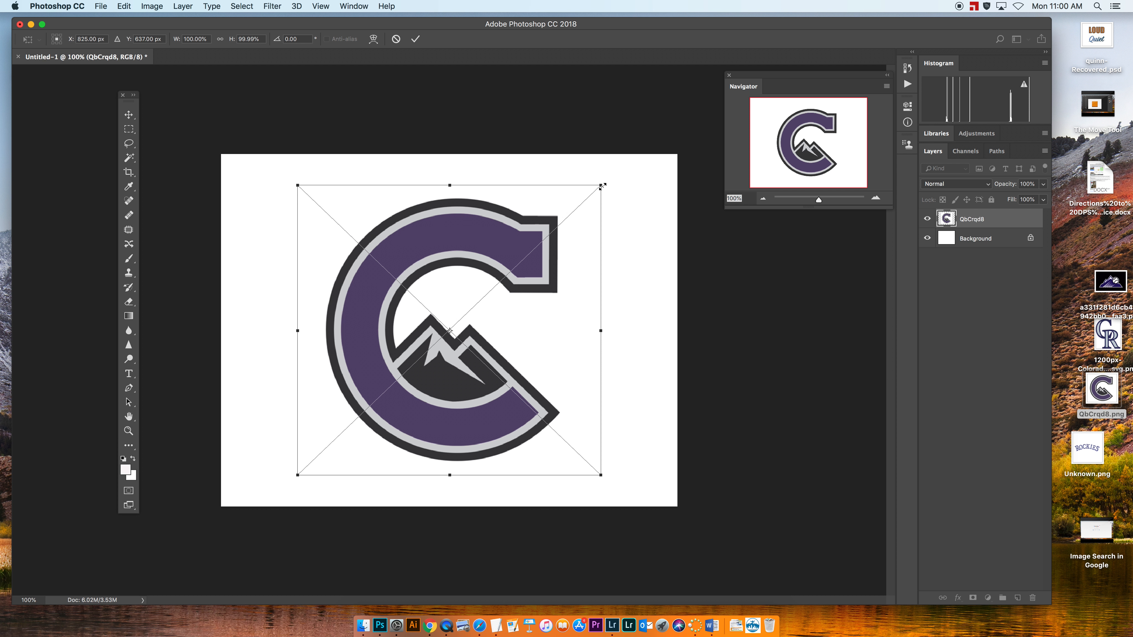
{"action": "key", "text": "Return"}
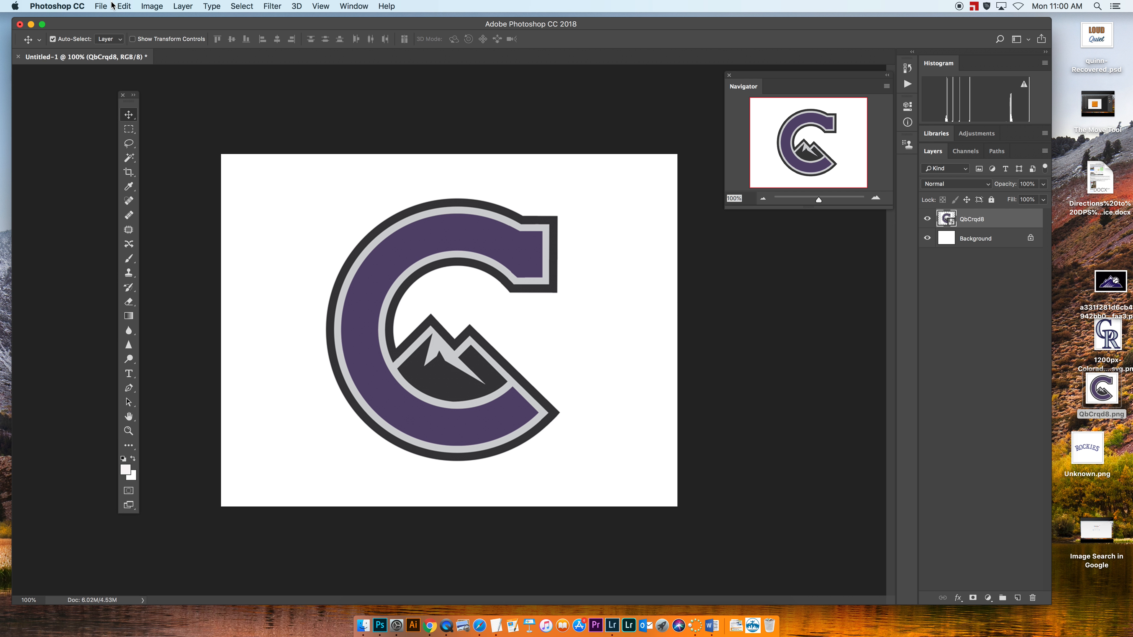
{"action": "left_click", "coordinate": [183, 6]}
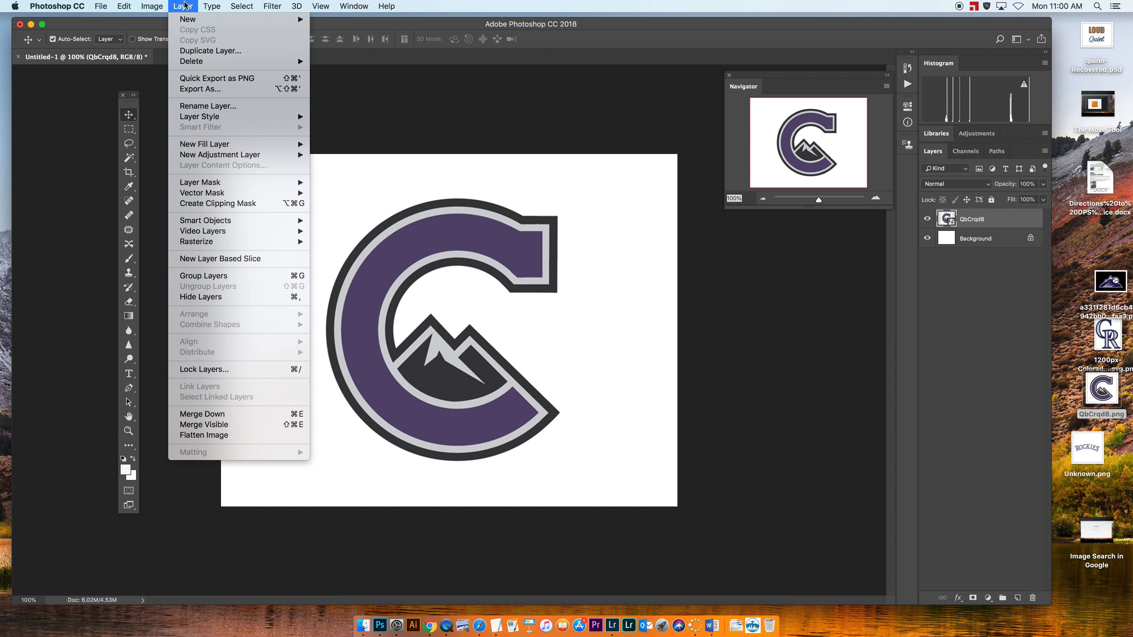
{"action": "mouse_move", "coordinate": [286, 241]}
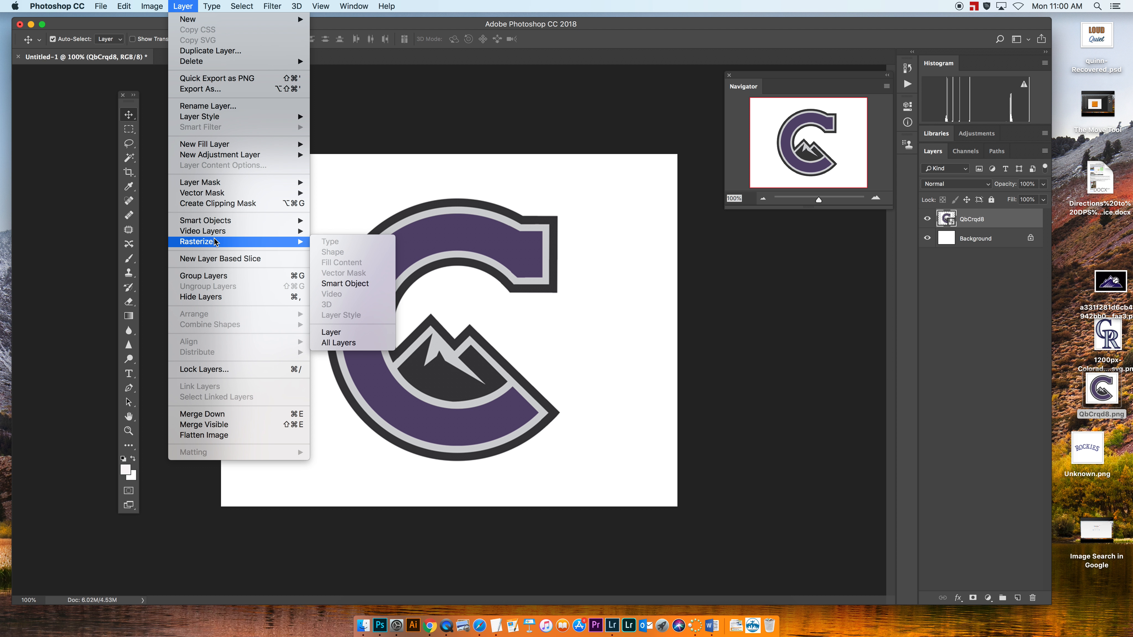
{"action": "left_click", "coordinate": [337, 334]}
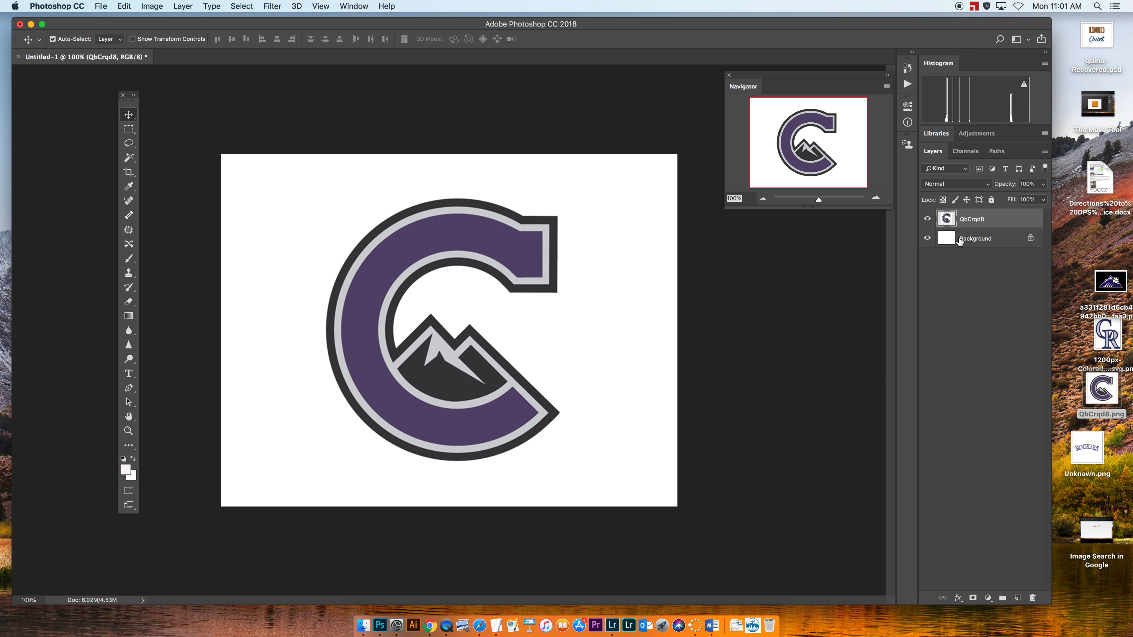
Hide the Background layer and select the white area around the C logo with the Magic Wand.
{"action": "left_click", "coordinate": [927, 238]}
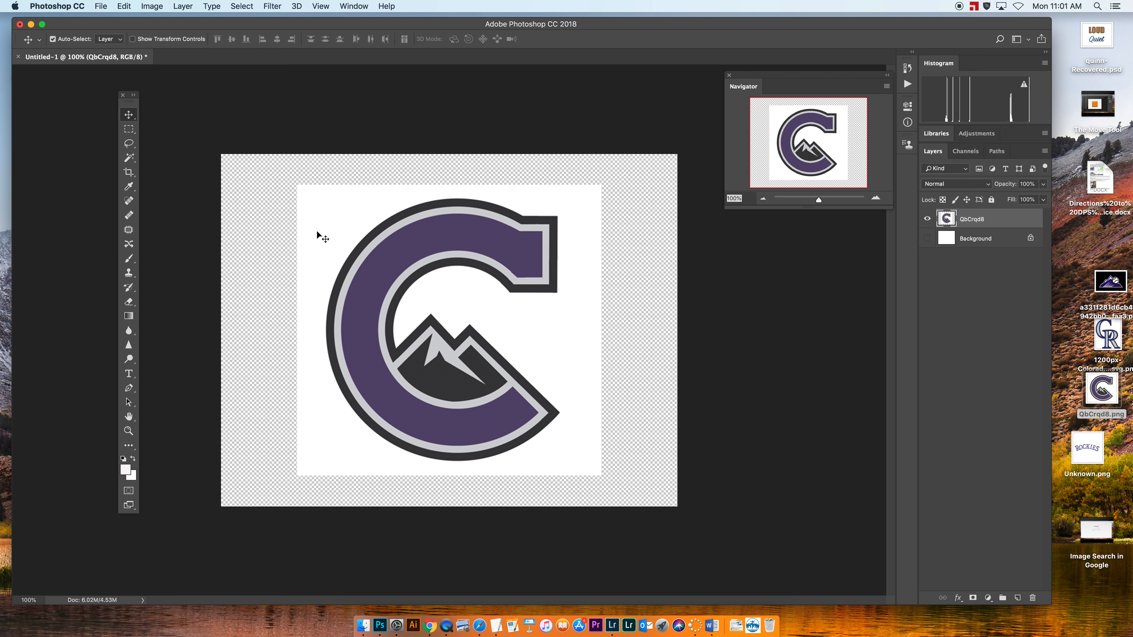
{"action": "left_click", "coordinate": [133, 161]}
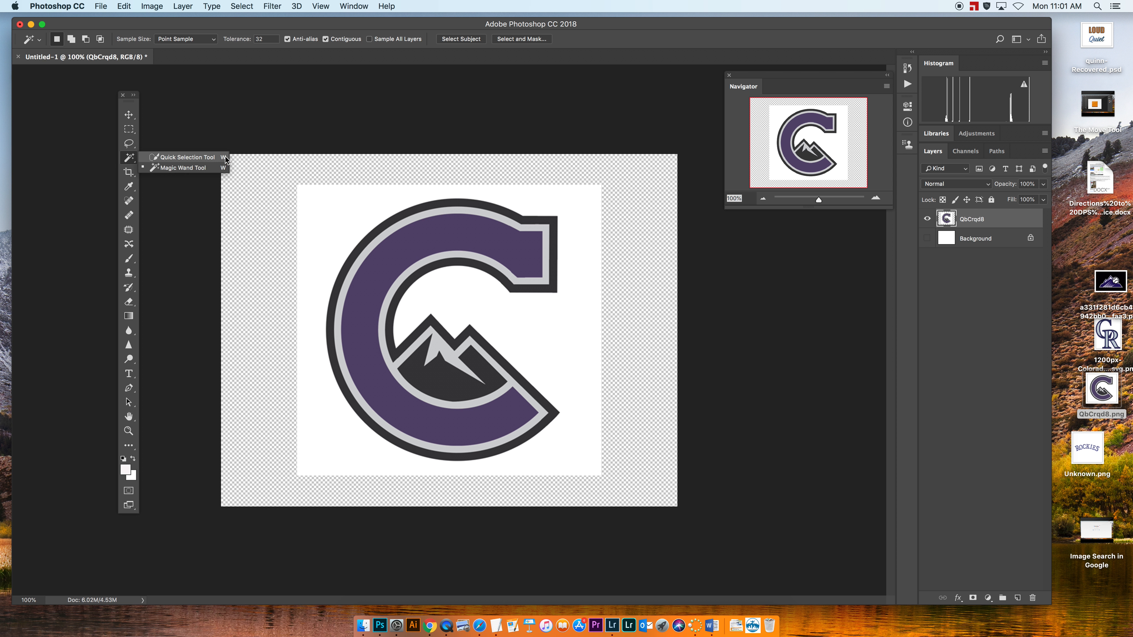
{"action": "left_click", "coordinate": [136, 166]}
{"action": "left_click", "coordinate": [135, 160]}
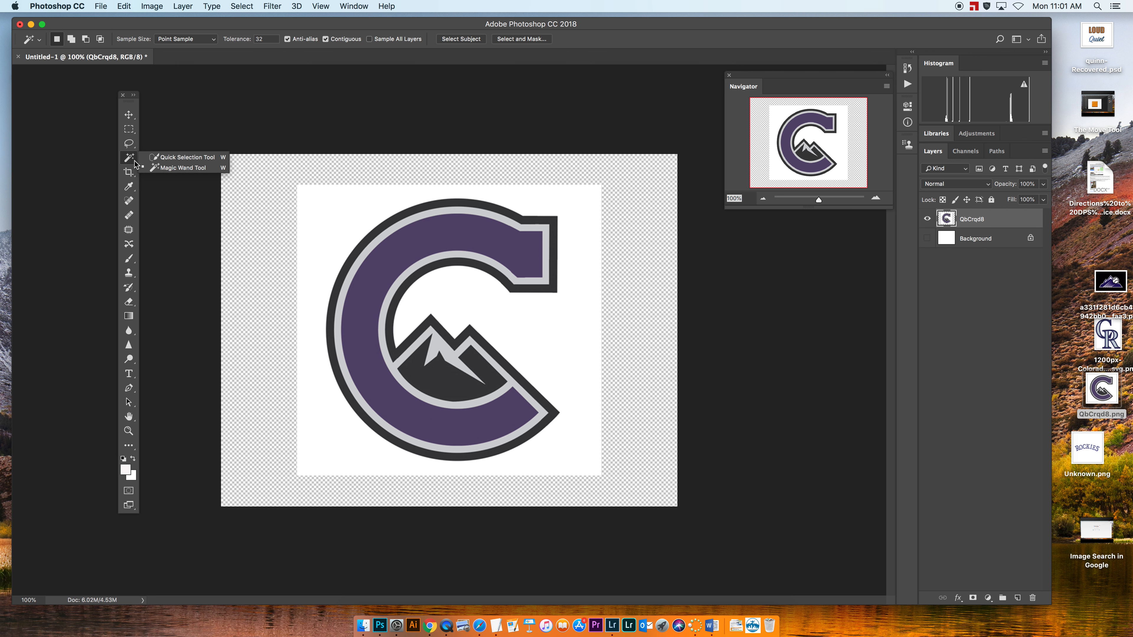
{"action": "left_click", "coordinate": [163, 169]}
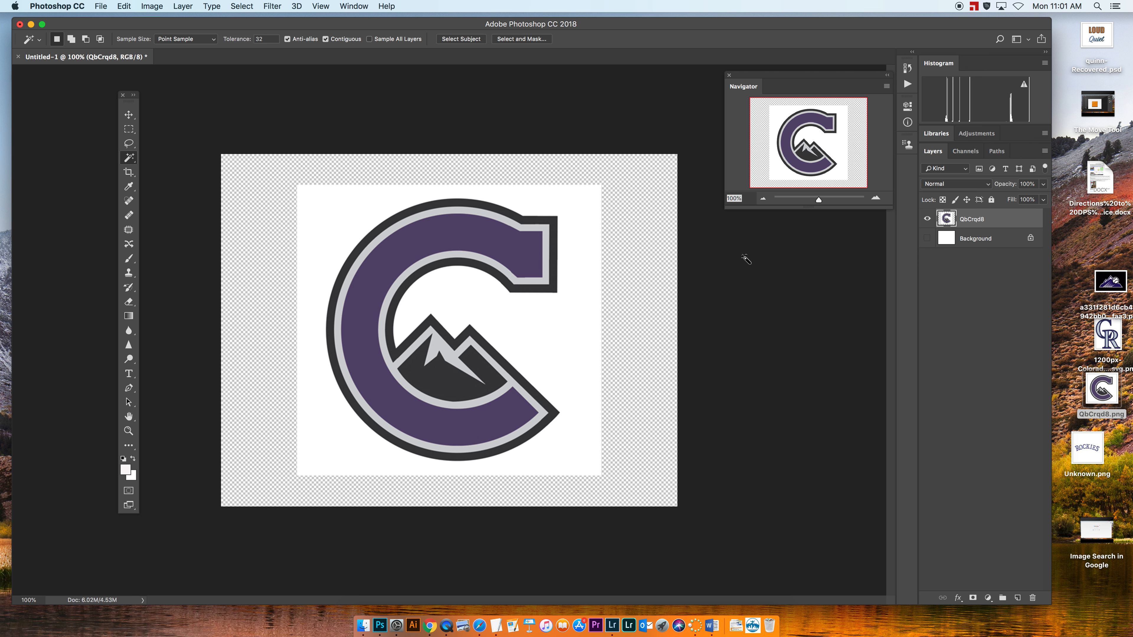
{"action": "left_click", "coordinate": [319, 224]}
Examine the selection edges around the whole logo at 300% magnification.
{"action": "key", "text": "super+equal"}
{"action": "key", "text": "super+equal"}
{"action": "scroll", "coordinate": [607, 222], "scroll_direction": "right", "scroll_amount": 5}
{"action": "scroll", "coordinate": [607, 222], "scroll_direction": "up", "scroll_amount": 3}
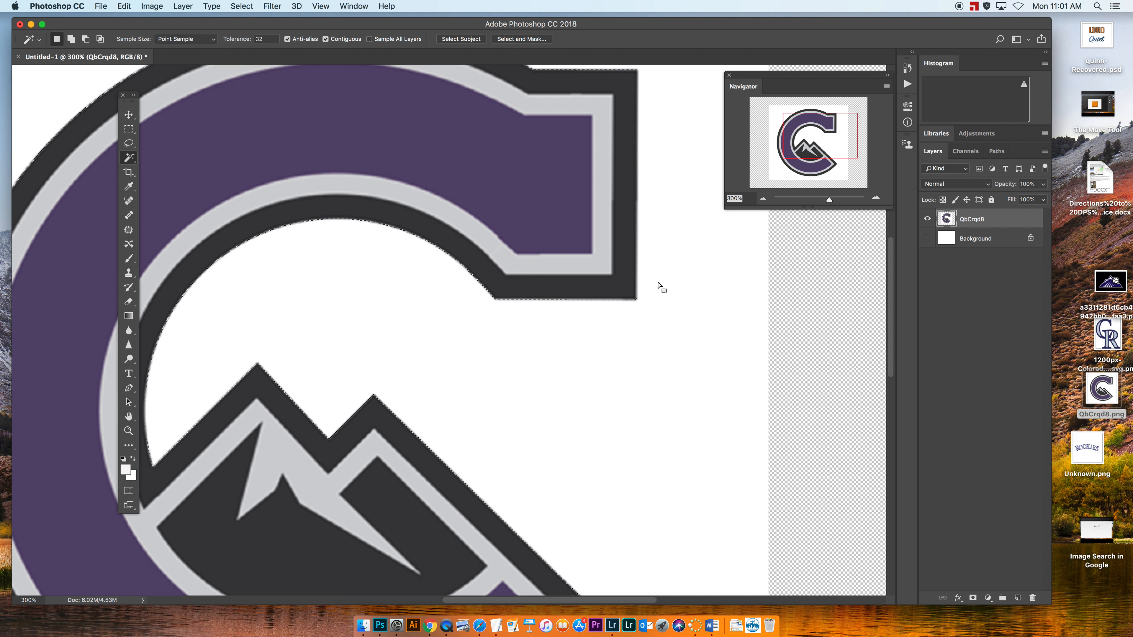
{"action": "scroll", "coordinate": [644, 214], "scroll_direction": "up", "scroll_amount": 5}
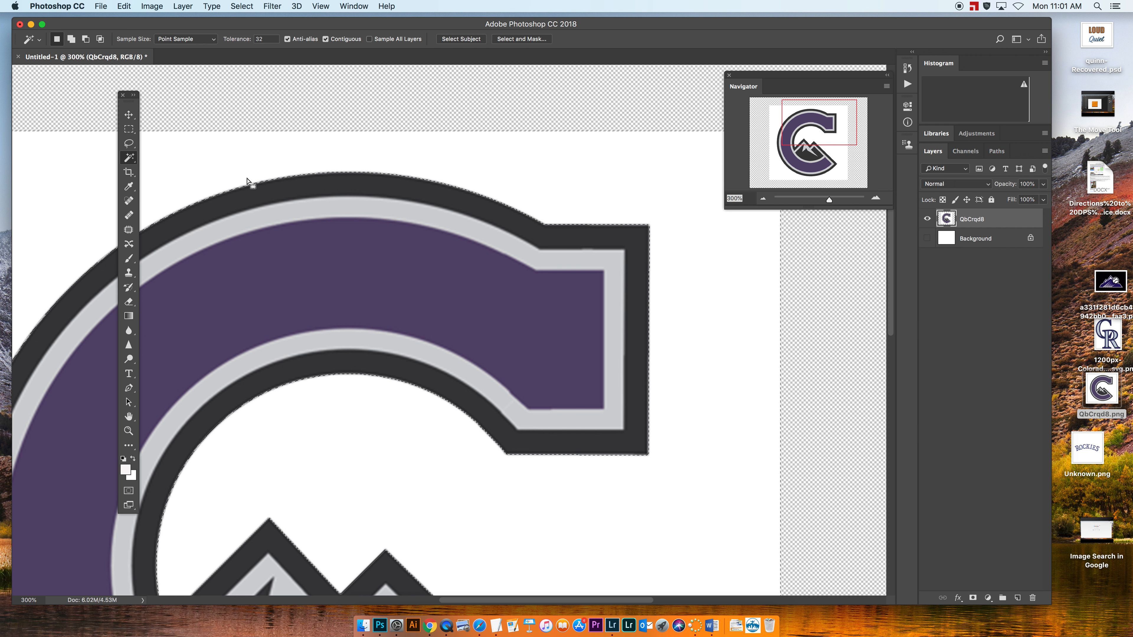
{"action": "left_click_drag", "start_coordinate": [235, 210], "coordinate": [426, 166]}
{"action": "scroll", "coordinate": [362, 375], "scroll_direction": "down", "scroll_amount": 5}
{"action": "scroll", "coordinate": [362, 374], "scroll_direction": "left", "scroll_amount": 3}
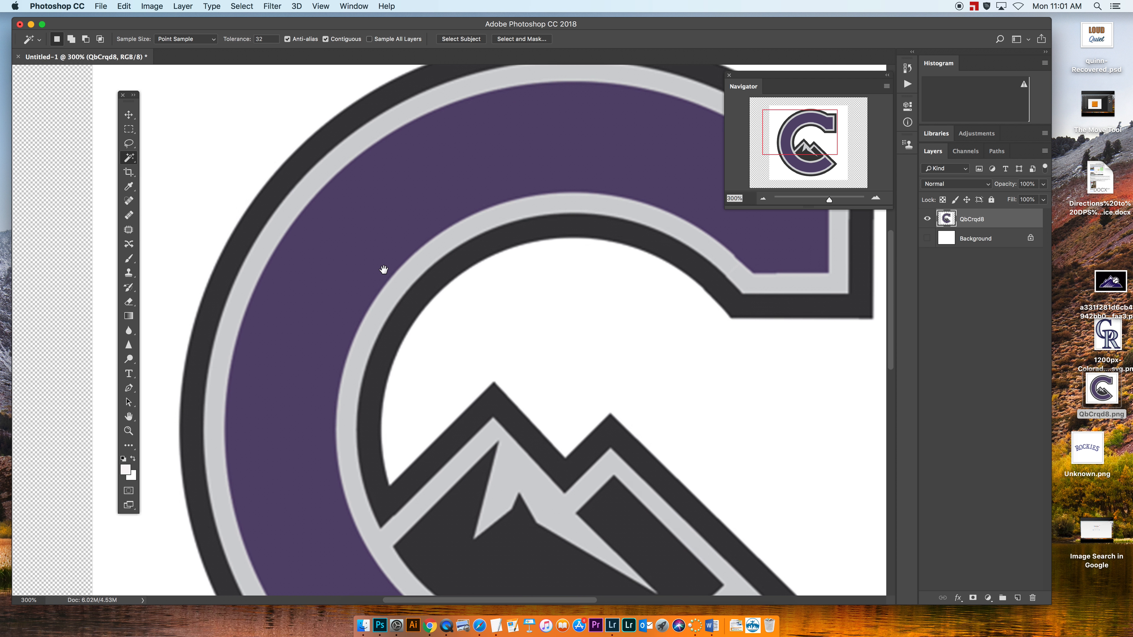
{"action": "left_click", "coordinate": [389, 397]}
{"action": "scroll", "coordinate": [313, 402], "scroll_direction": "down", "scroll_amount": 5}
{"action": "scroll", "coordinate": [313, 402], "scroll_direction": "left", "scroll_amount": 1}
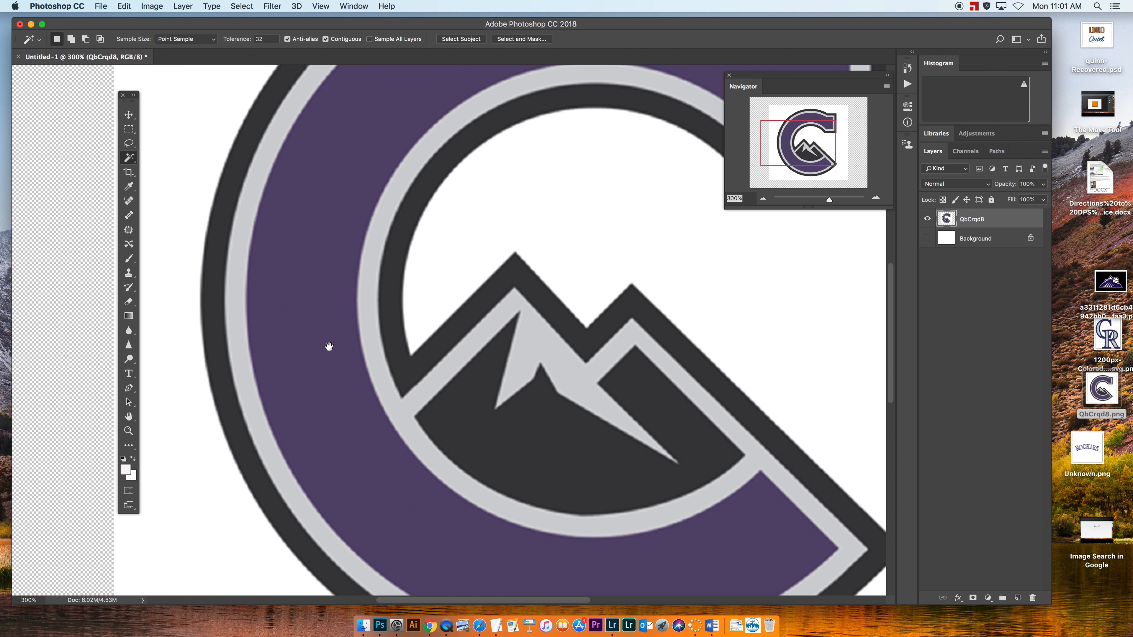
{"action": "left_click_drag", "start_coordinate": [263, 525], "coordinate": [248, 371]}
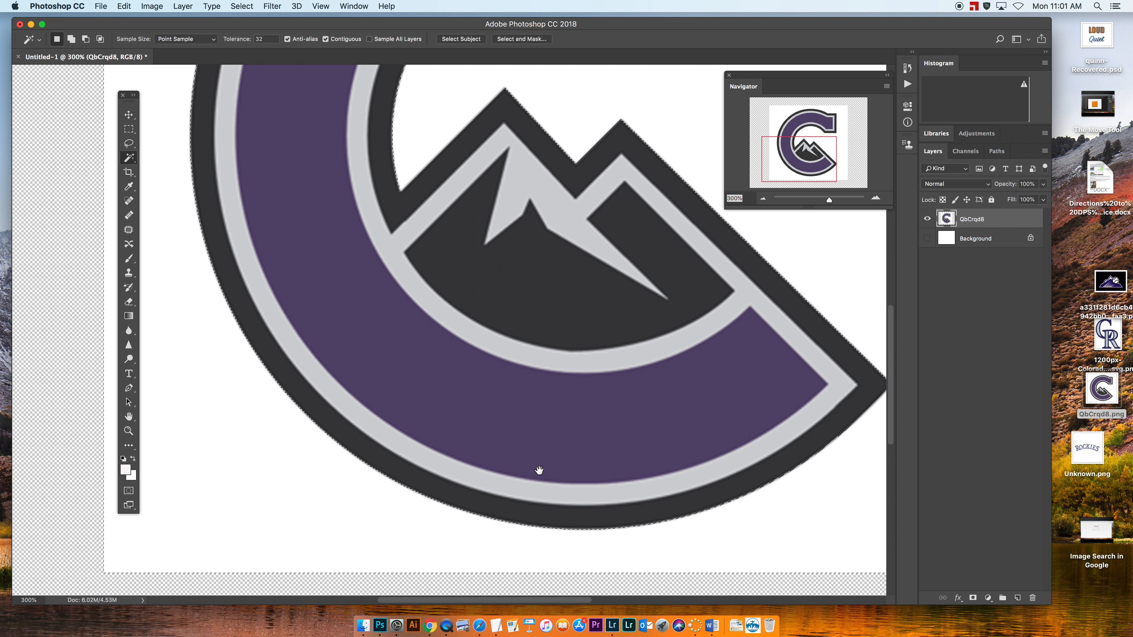
{"action": "left_click_drag", "start_coordinate": [537, 472], "coordinate": [384, 462]}
{"action": "key", "text": "super+minus"}
{"action": "key", "text": "super+minus"}
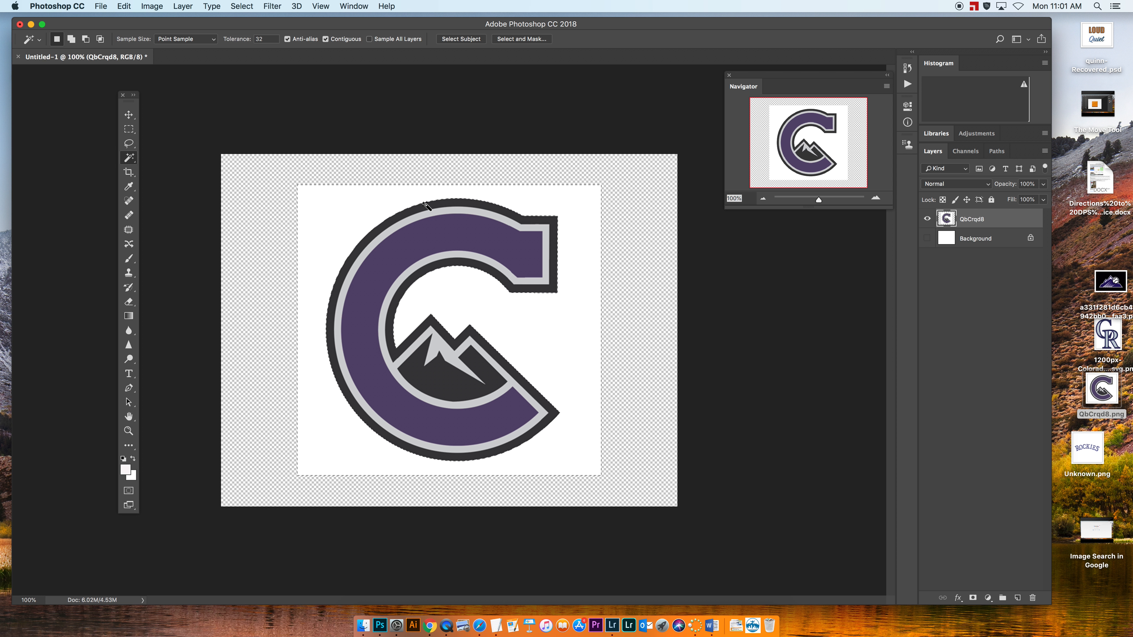
Delete the selected white area from the logo layer and undo the deletion.
{"action": "key", "text": "Delete"}
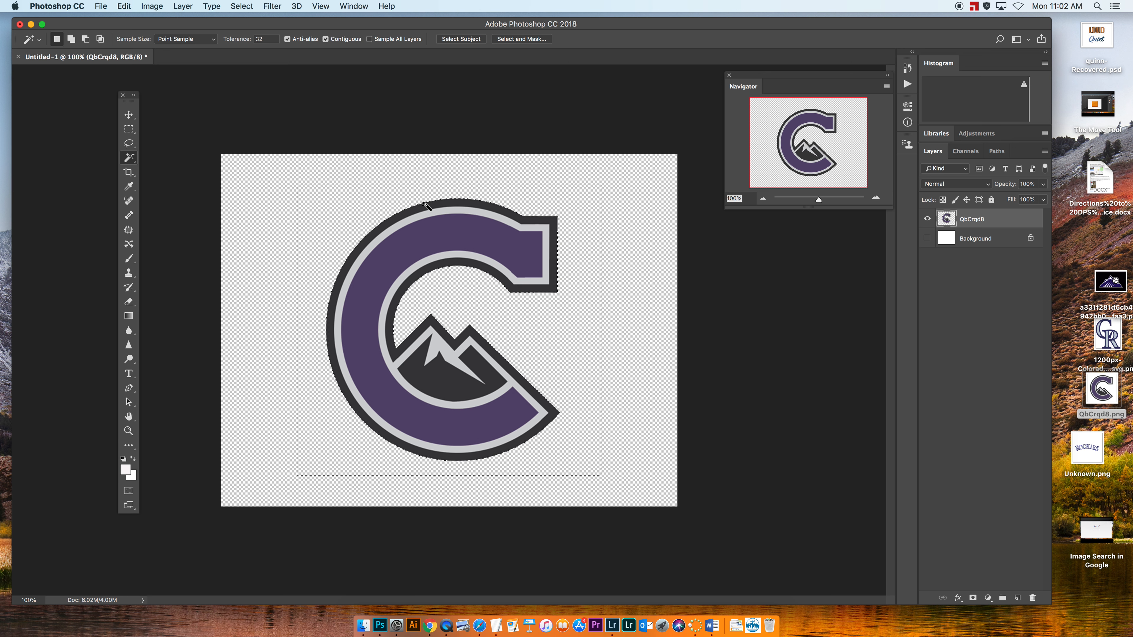
{"action": "key", "text": "super+z"}
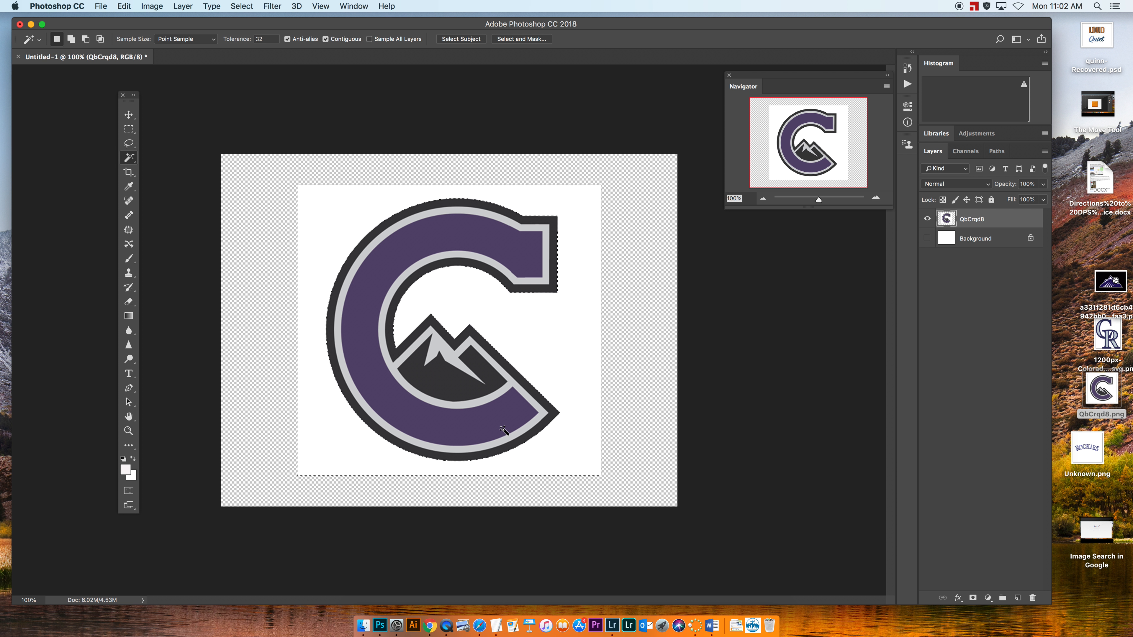
Invert the selection of the white area and add it as a layer mask on the QbCrqd8 layer.
{"action": "left_click", "coordinate": [170, 108]}
{"action": "left_click", "coordinate": [327, 210]}
{"action": "left_click", "coordinate": [238, 7]}
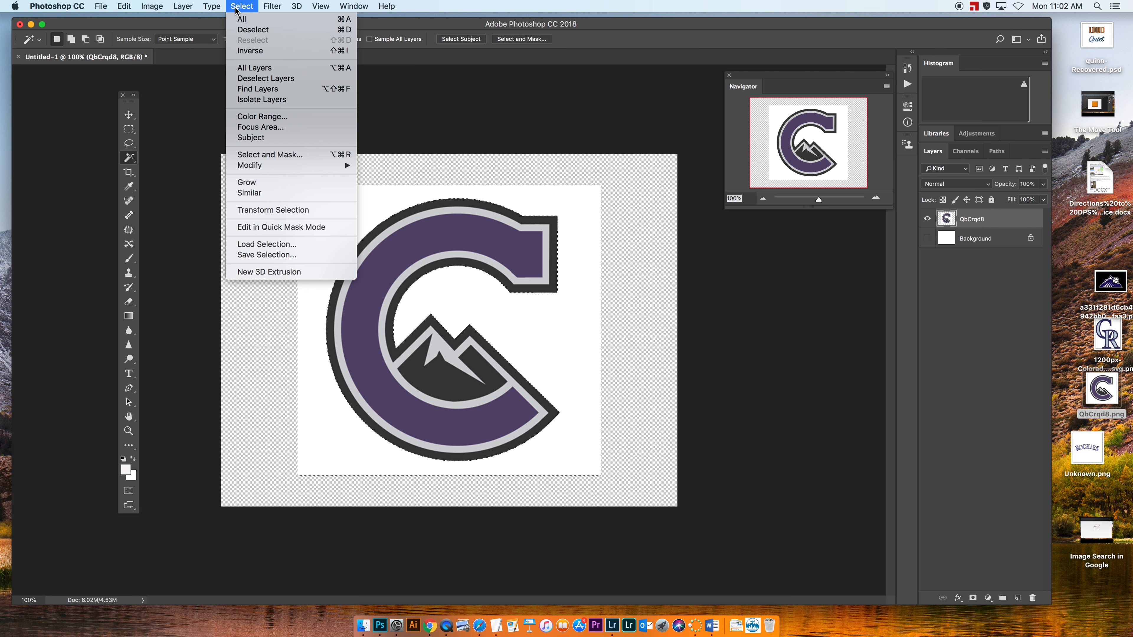
{"action": "left_click", "coordinate": [245, 51]}
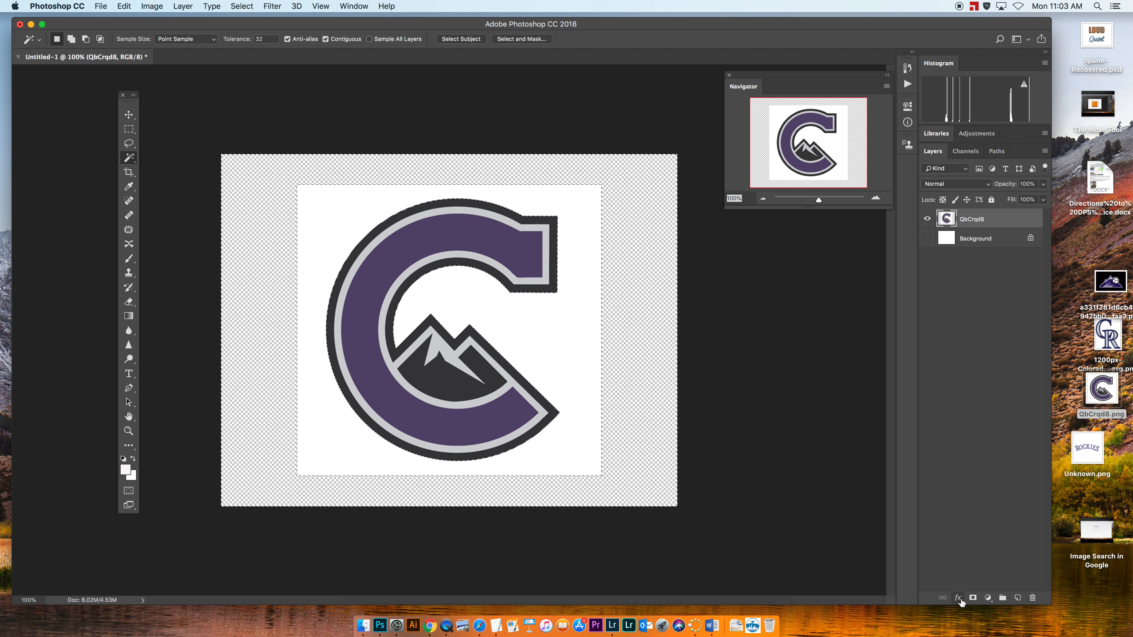
{"action": "left_click", "coordinate": [973, 597]}
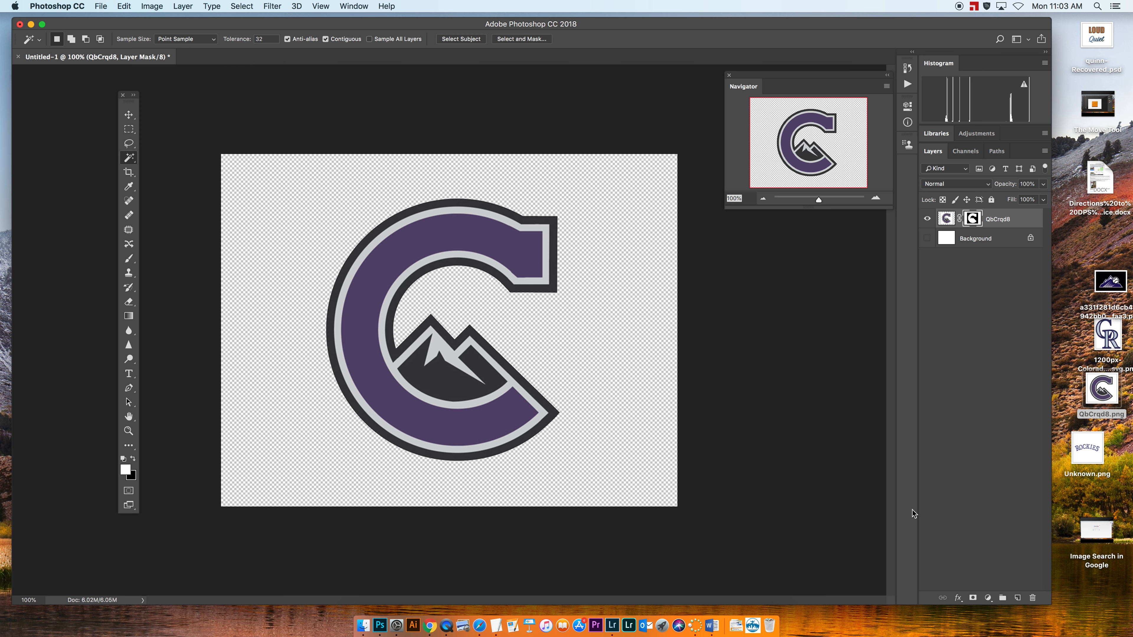
Add a drop shadow to the masked logo layer and show the Background layer.
{"action": "left_click", "coordinate": [958, 598]}
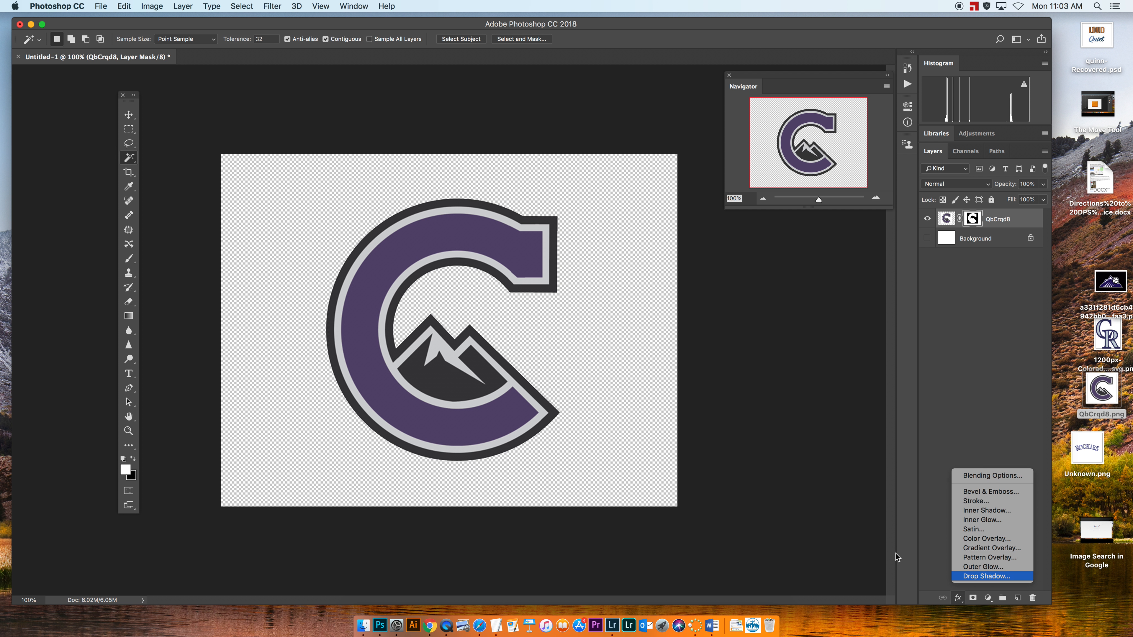
{"action": "left_click", "coordinate": [984, 576]}
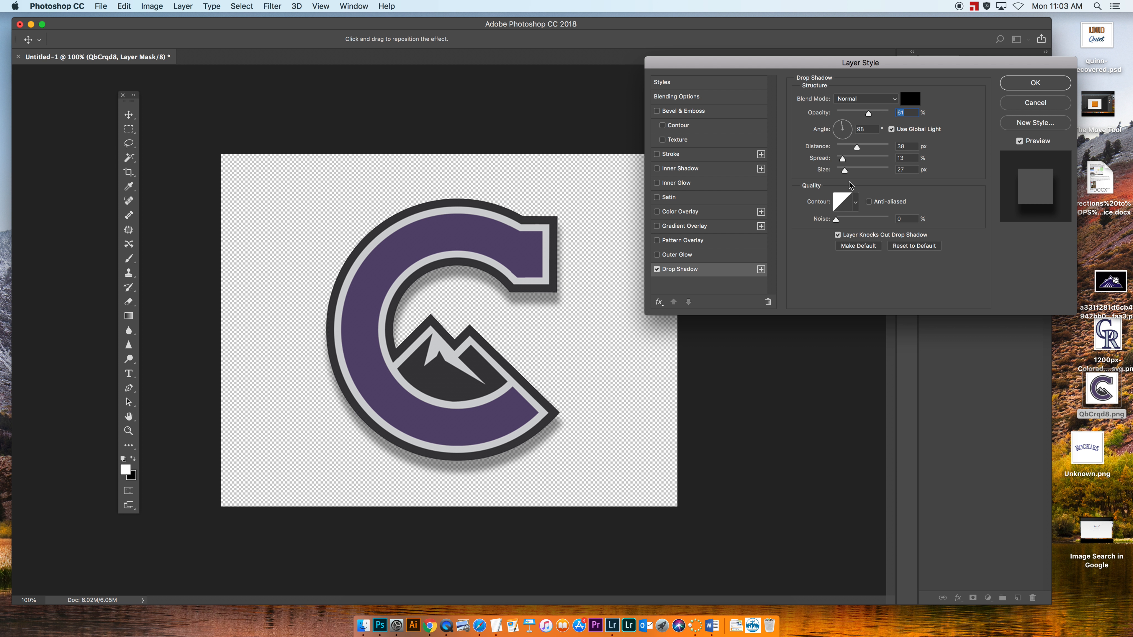
{"action": "left_click", "coordinate": [1023, 87]}
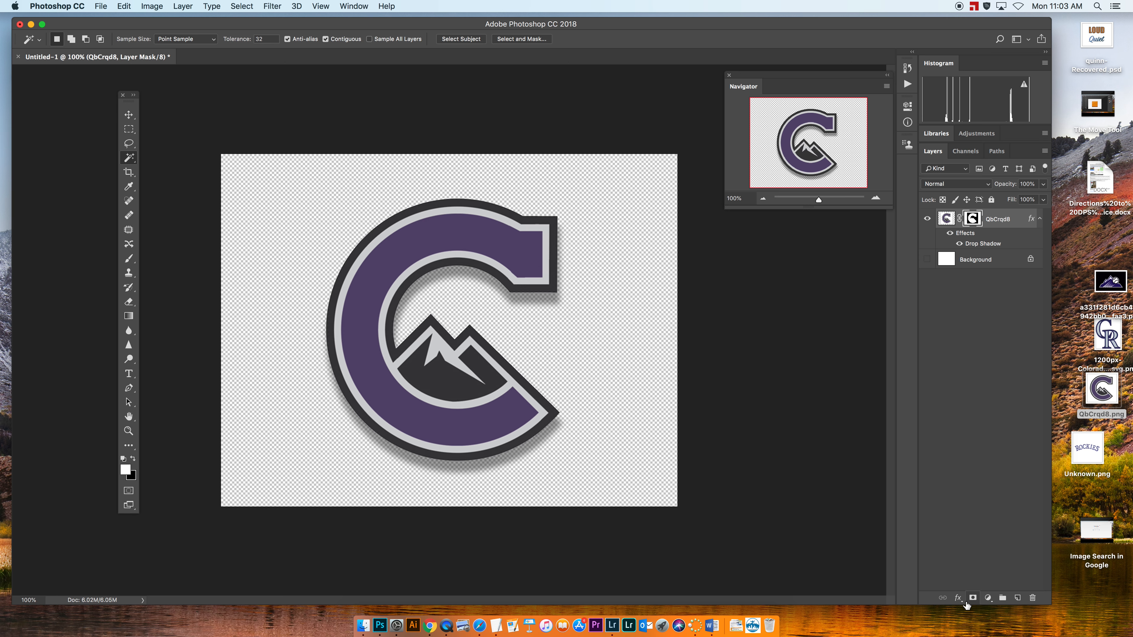
{"action": "left_click", "coordinate": [928, 259]}
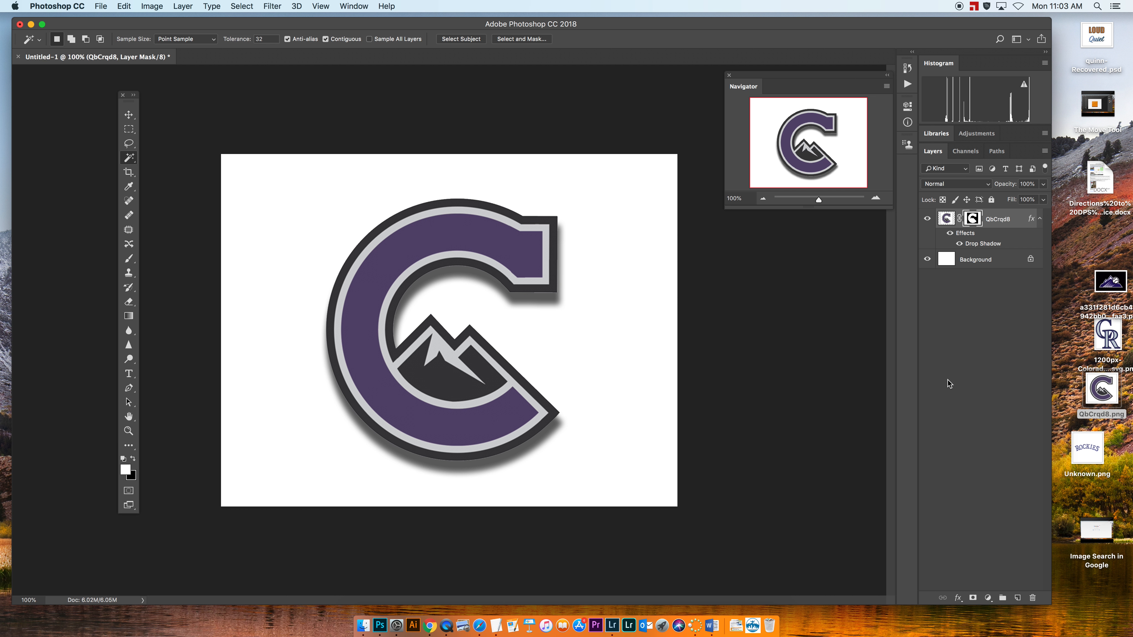
Undo the drop shadow and the layer mask on the QbCrqd8 layer.
{"action": "key", "text": "super+z"}
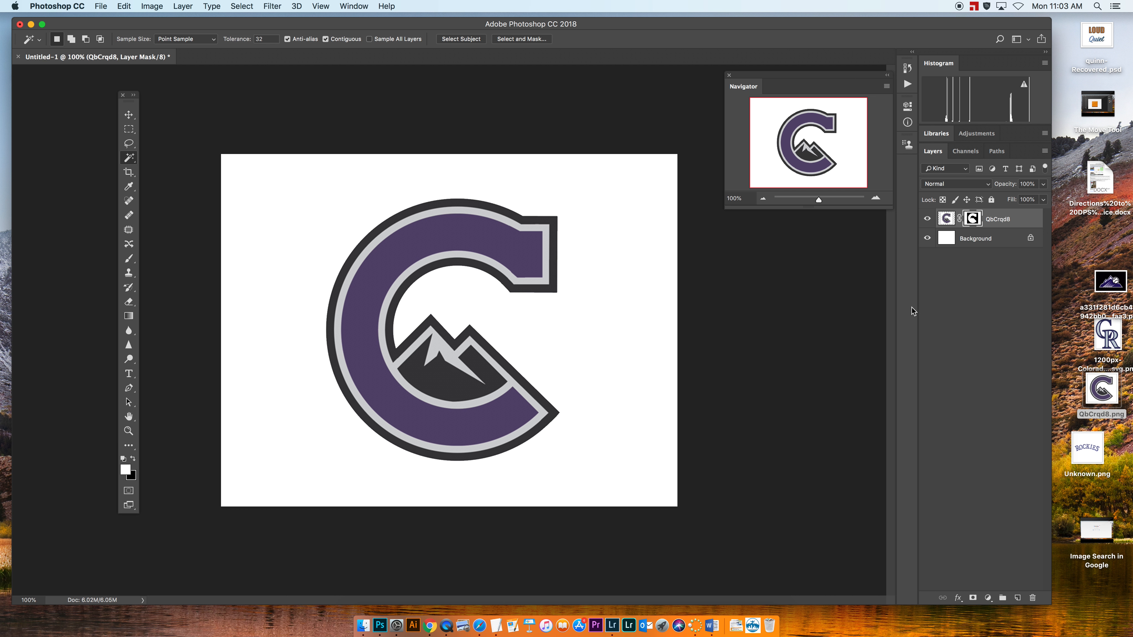
{"action": "key", "text": "super+z"}
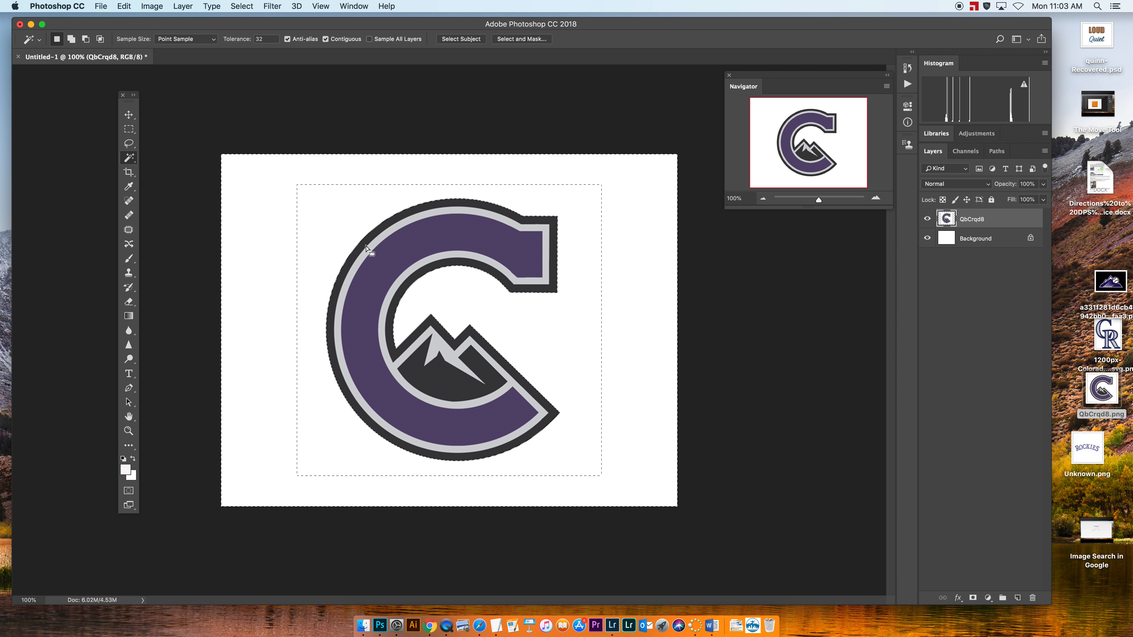
Mask the QbCrqd8 layer again using the inverted selection and hide the Background layer.
{"action": "left_click", "coordinate": [241, 6]}
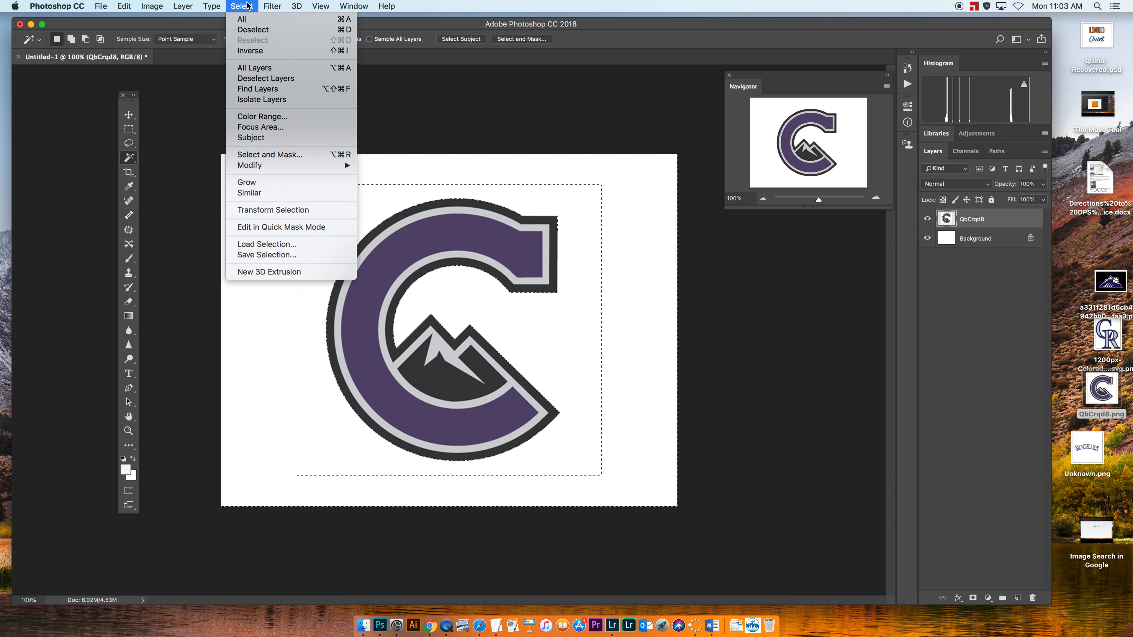
{"action": "left_click", "coordinate": [263, 51]}
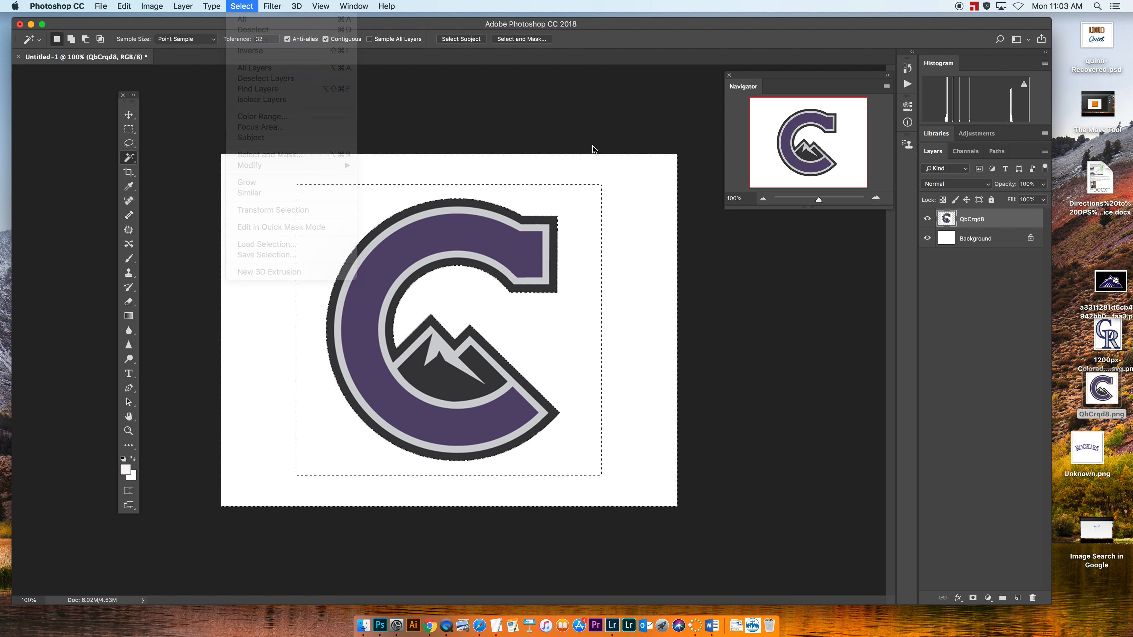
{"action": "left_click", "coordinate": [973, 599]}
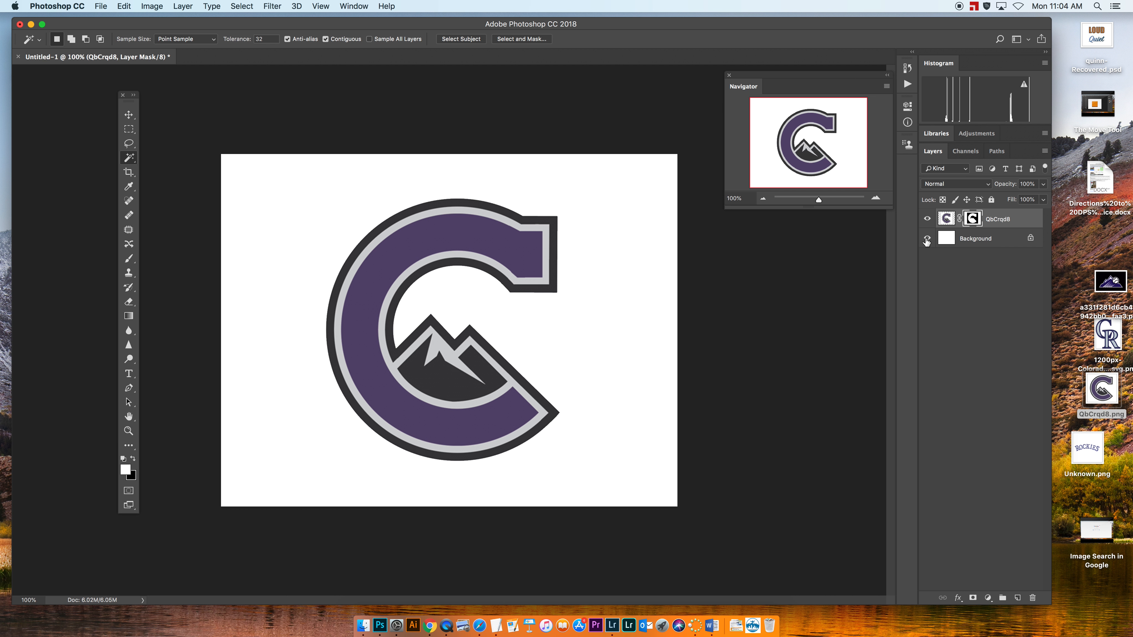
{"action": "left_click", "coordinate": [927, 240]}
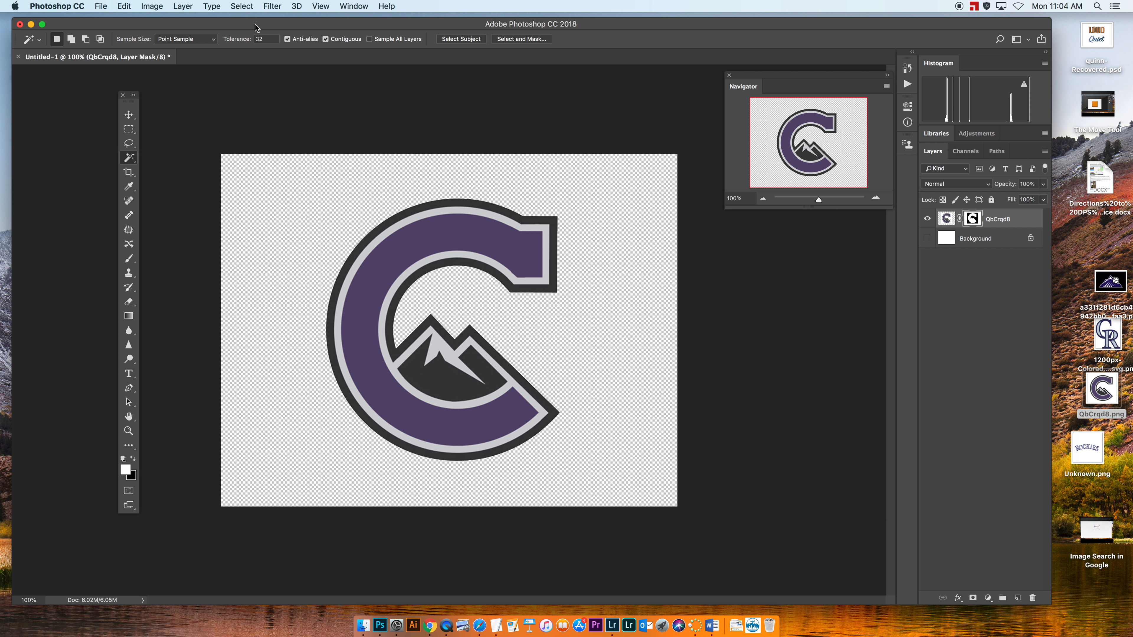
{"action": "left_click", "coordinate": [242, 6]}
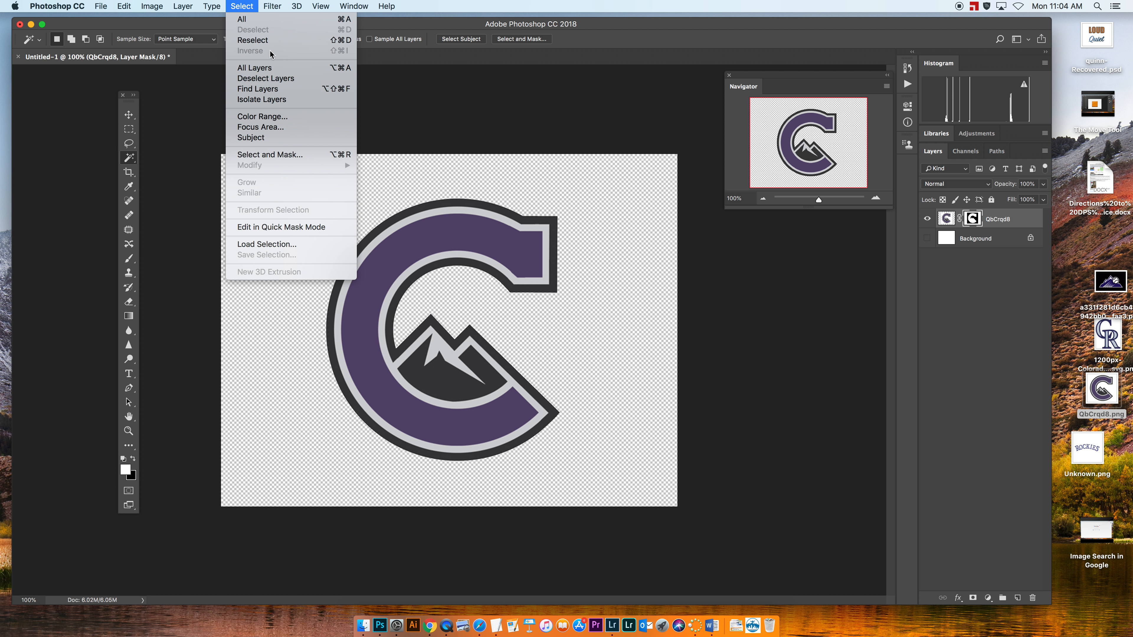
{"action": "left_click", "coordinate": [128, 119]}
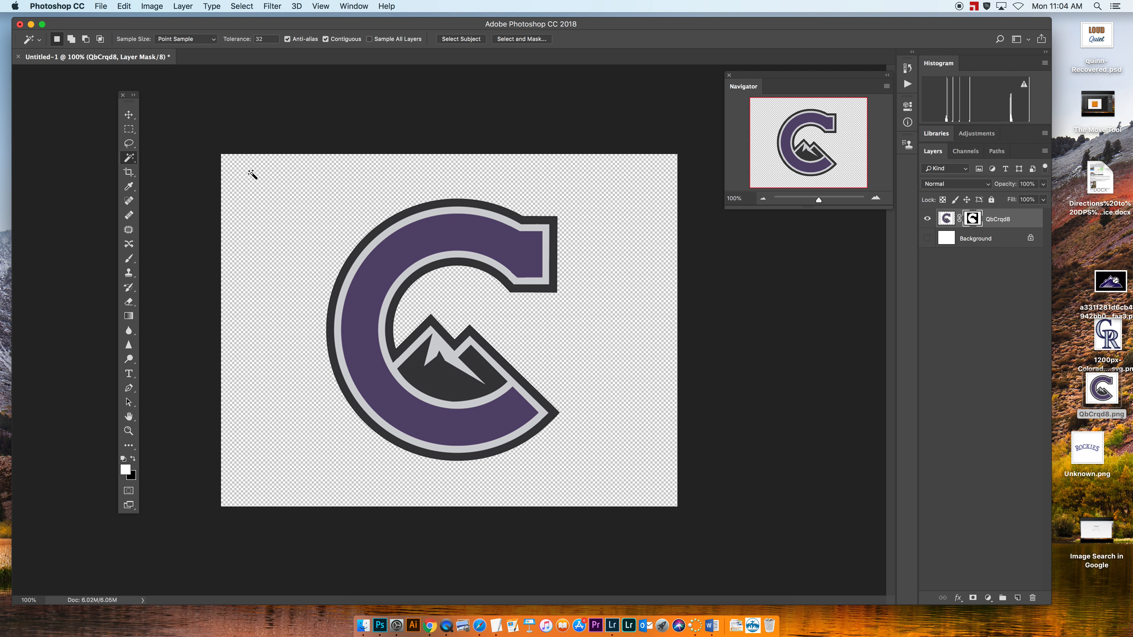